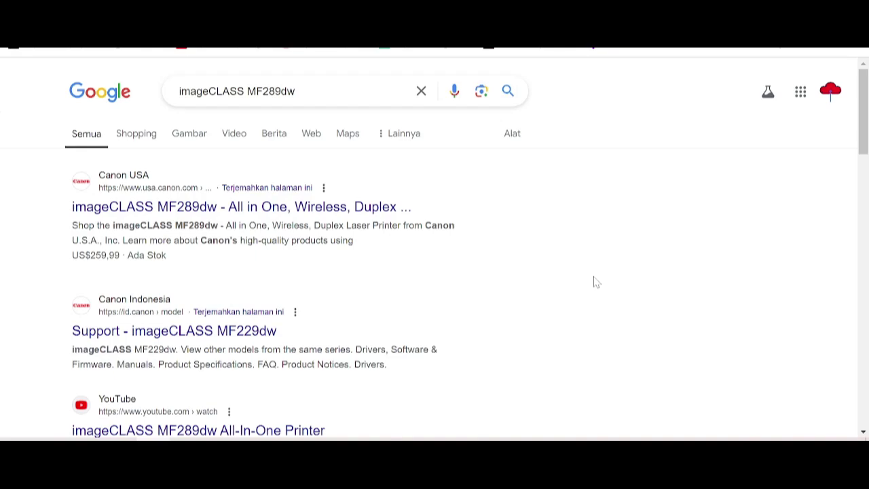
# - Change the Google query to 'canon imageCLASS MF289dw driver download'
pyautogui.click(332, 85)
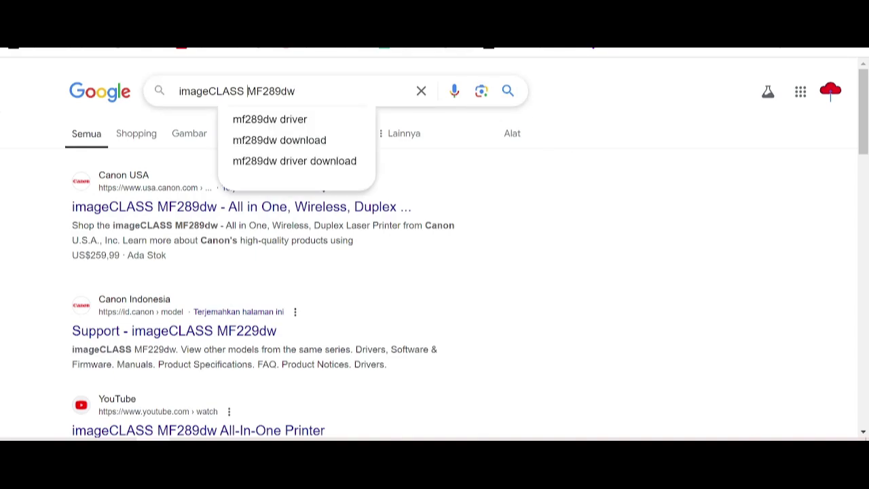
pyautogui.press('Home')
pyautogui.write('canon')
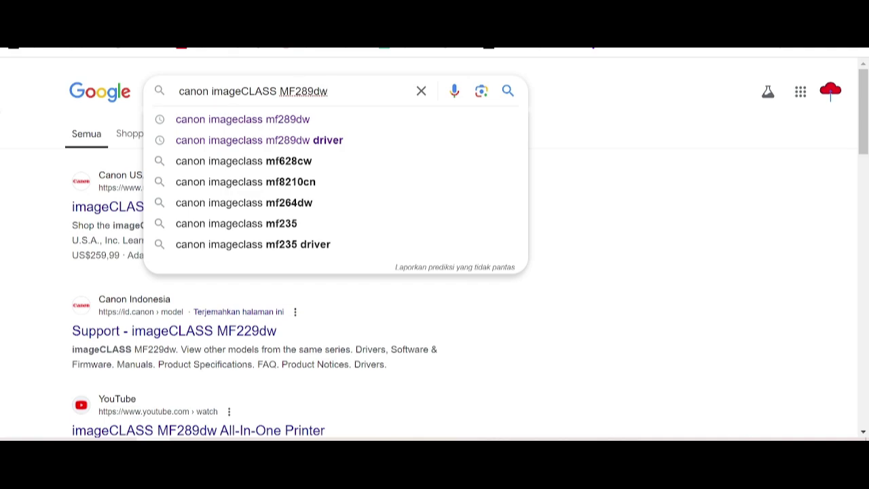
pyautogui.hotkey('shift', 'Left')
pyautogui.hotkey('shift', 'Left')
pyautogui.hotkey('shift', 'Left')
pyautogui.hotkey('shift', 'Left')
pyautogui.hotkey('shift', 'Left')
pyautogui.press('End')
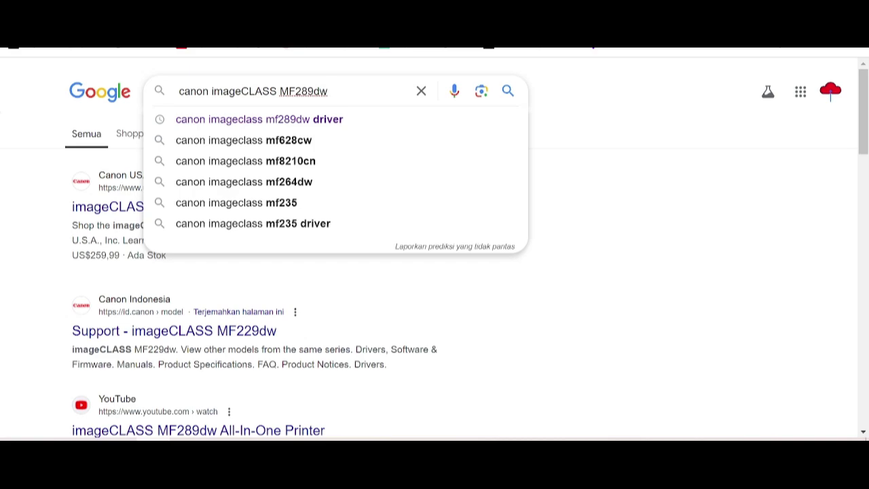
pyautogui.write('driver dow')
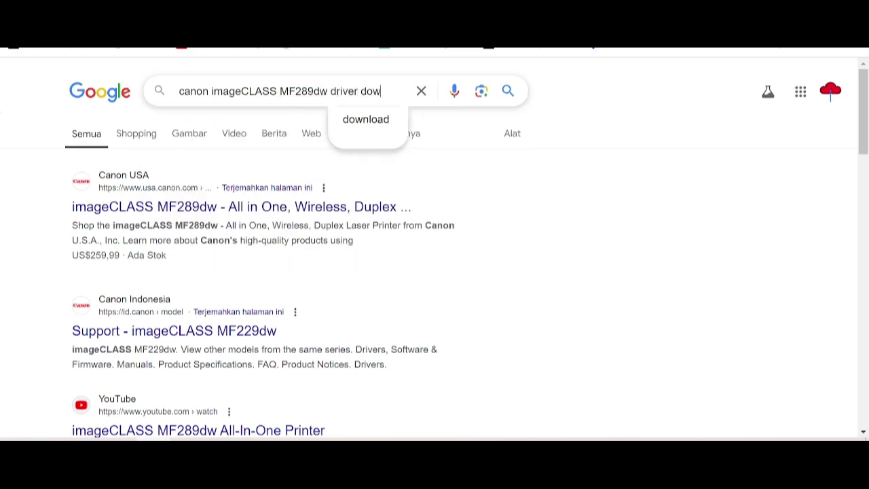
pyautogui.write('nload')
# - Run the driver download search and locate the Canon Support for imageCLASS MF289dw result
pyautogui.press('Return')
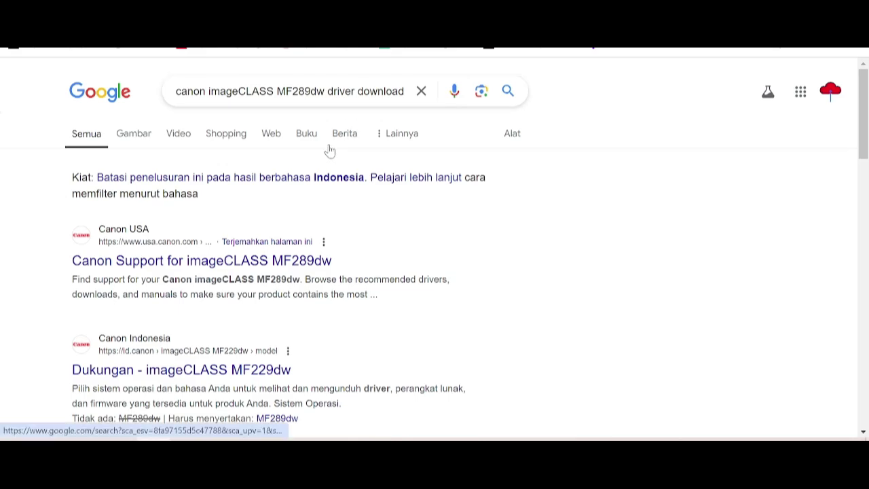
pyautogui.scroll(-2, 419, 198)
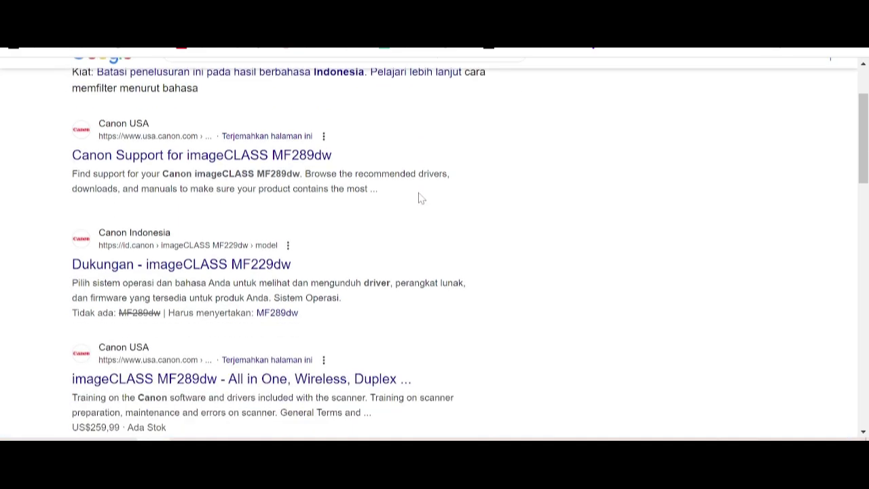
pyautogui.scroll(1, 420, 189)
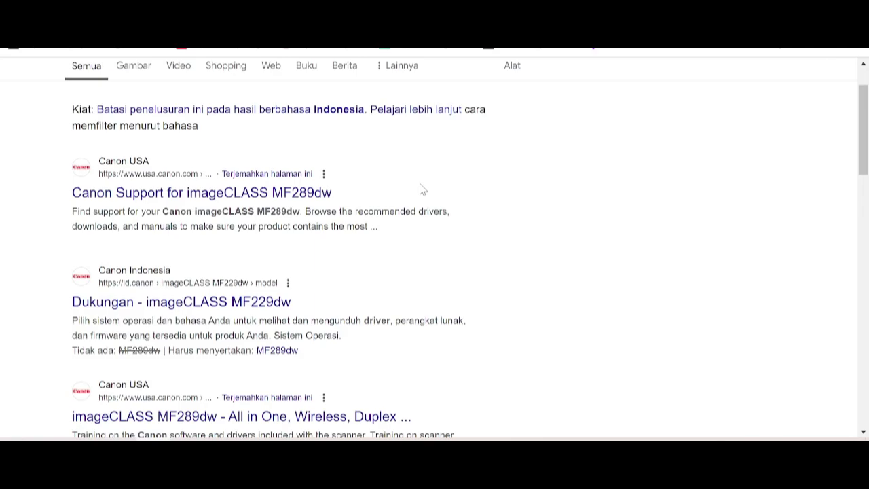
pyautogui.scroll(-1, 419, 189)
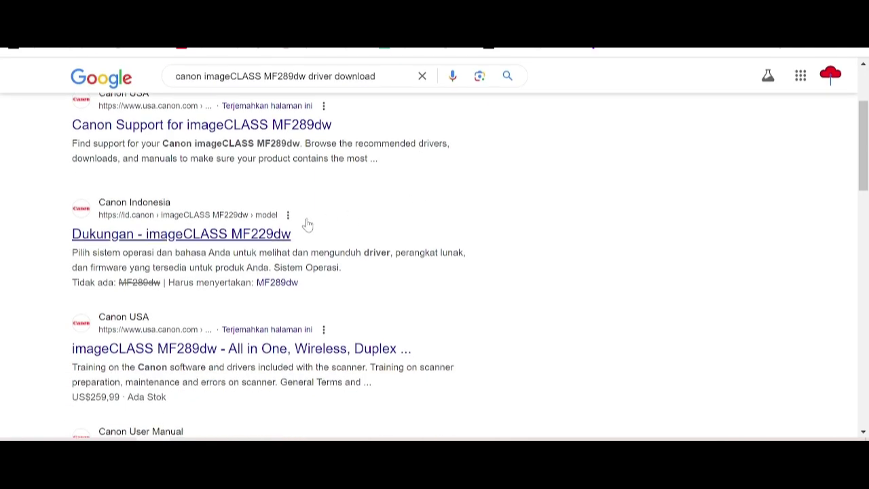
pyautogui.scroll(1, 200, 263)
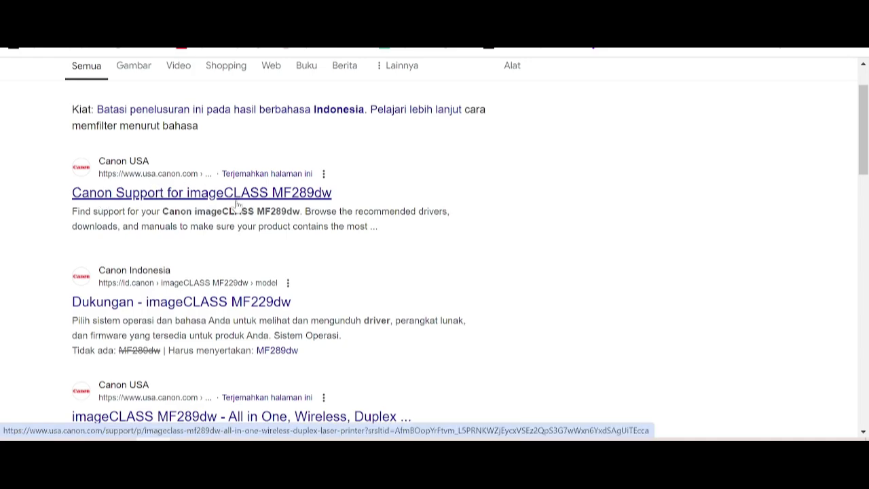
pyautogui.scroll(1, 236, 203)
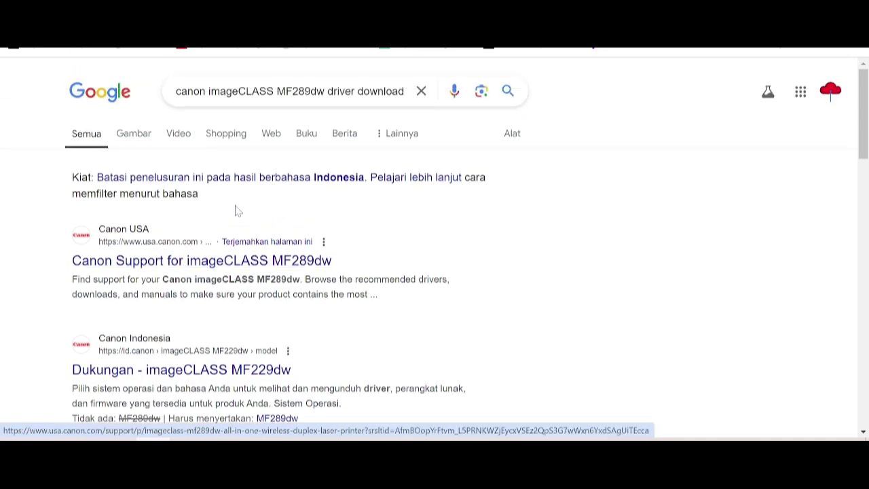
# - Open the Canon Support for imageCLASS MF289dw page and show the second product photo
pyautogui.click(278, 262)
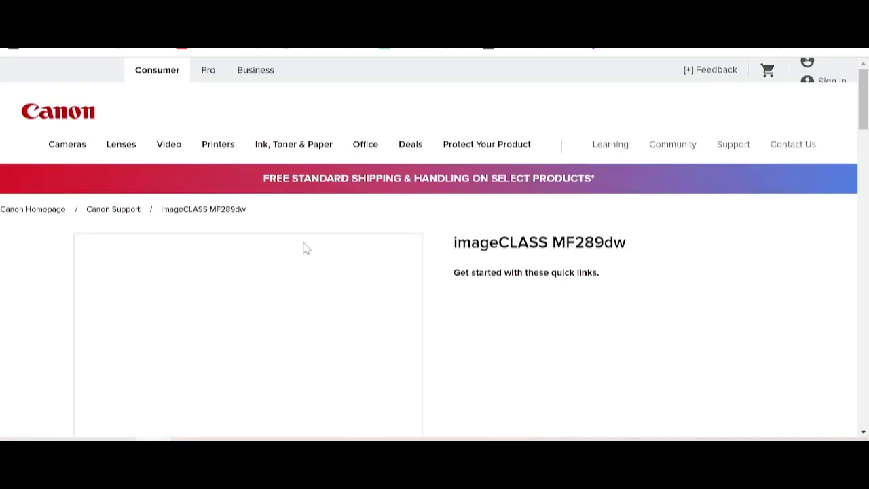
pyautogui.scroll(-3, 305, 231)
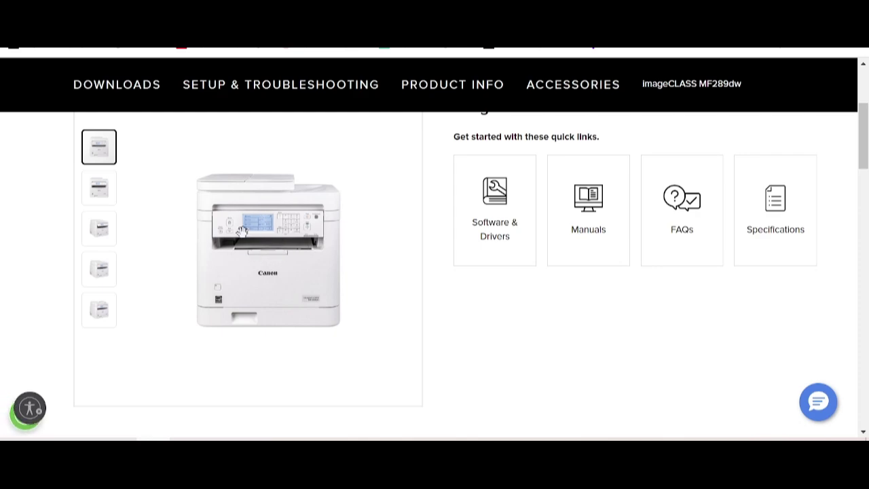
pyautogui.click(106, 194)
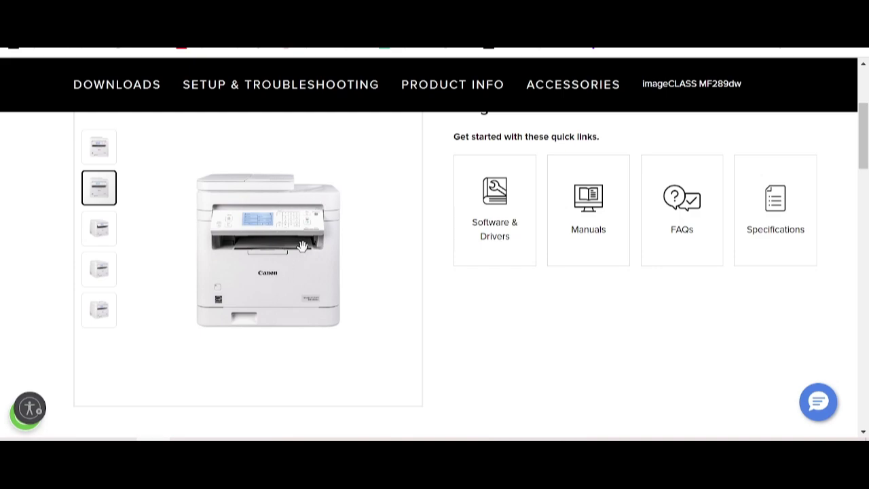
pyautogui.scroll(-3, 301, 234)
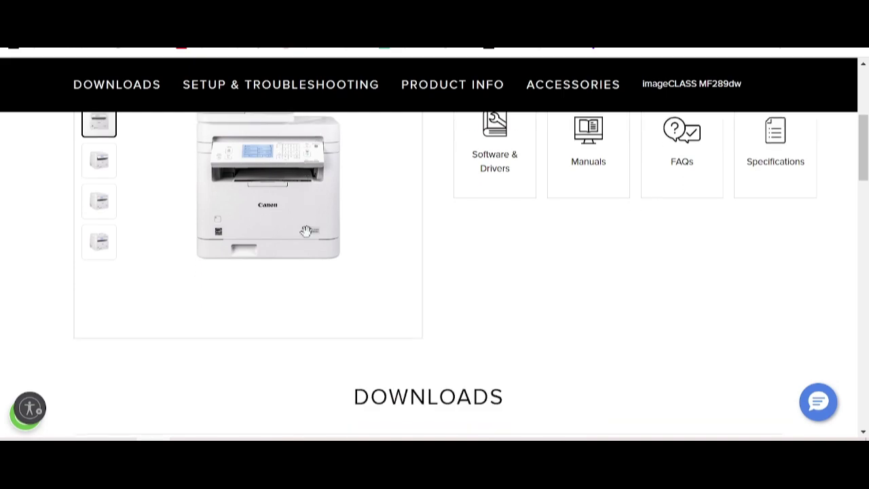
pyautogui.scroll(-2, 318, 216)
pyautogui.scroll(3, 316, 224)
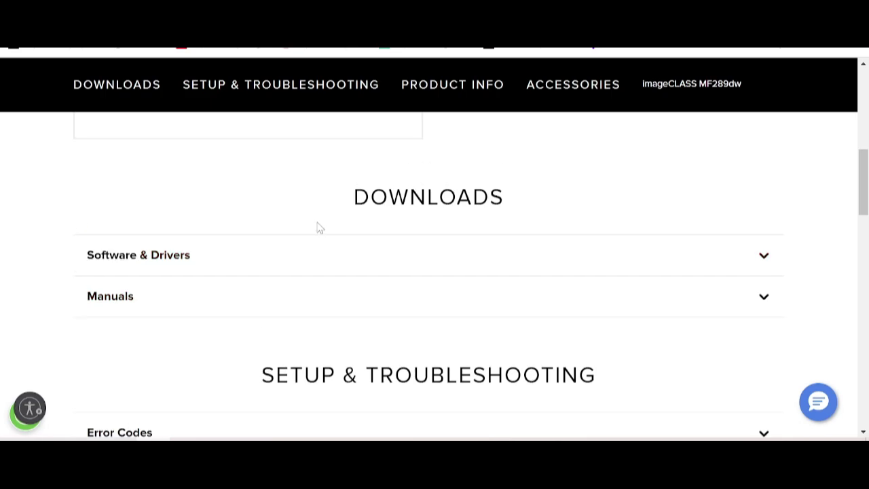
pyautogui.scroll(2, 494, 190)
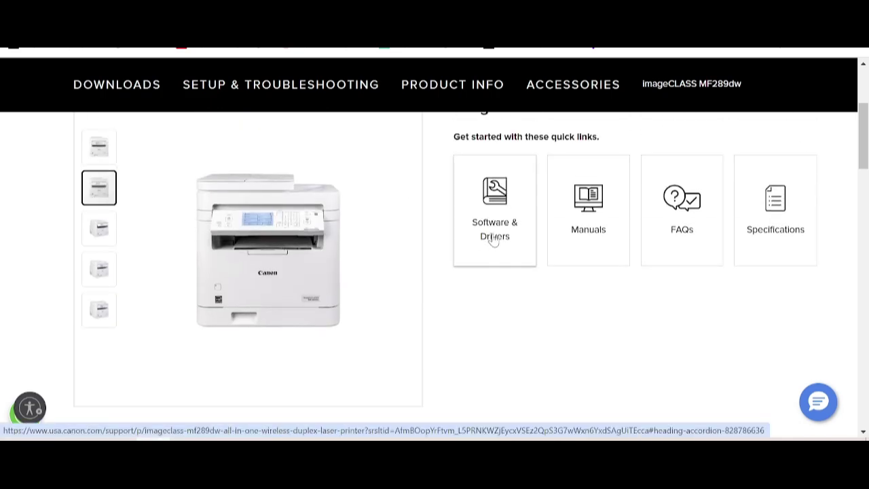
# - Jump to Software & Drivers to list the 7 Windows 10 (x64) downloads
pyautogui.click(494, 241)
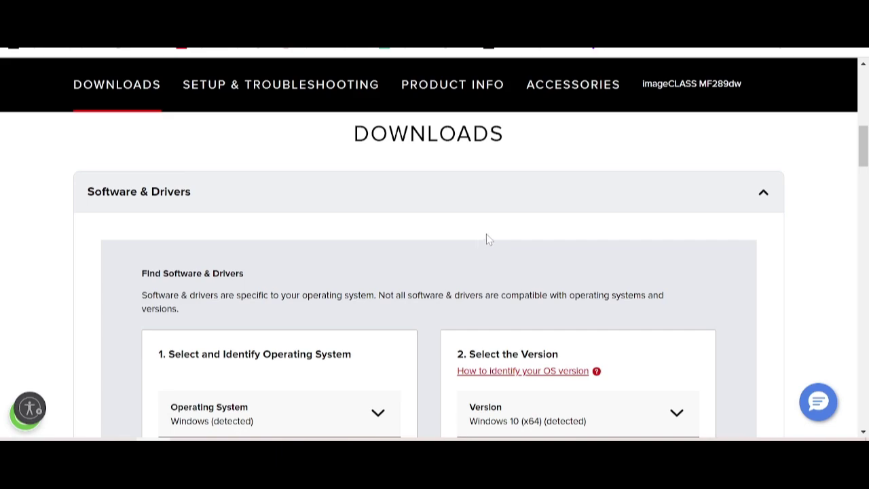
pyautogui.scroll(-2, 487, 239)
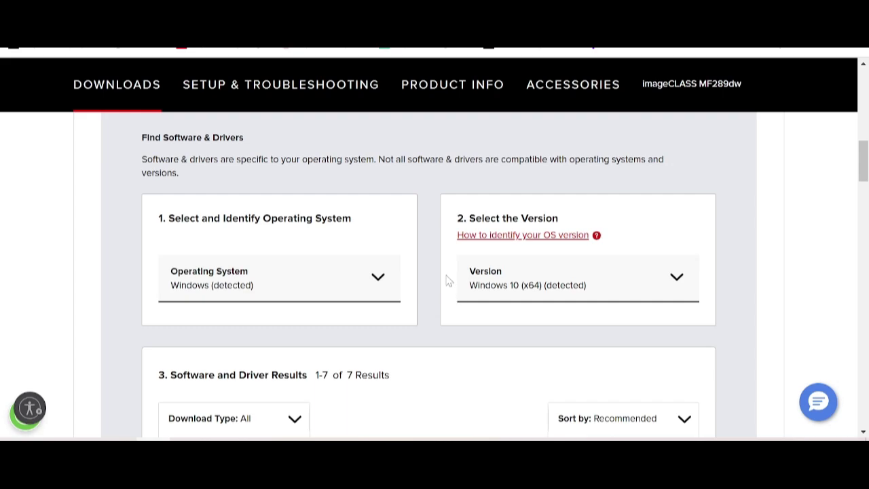
# - Try the Windows version filter, switching between Windows 11 and Windows 10
pyautogui.click(488, 290)
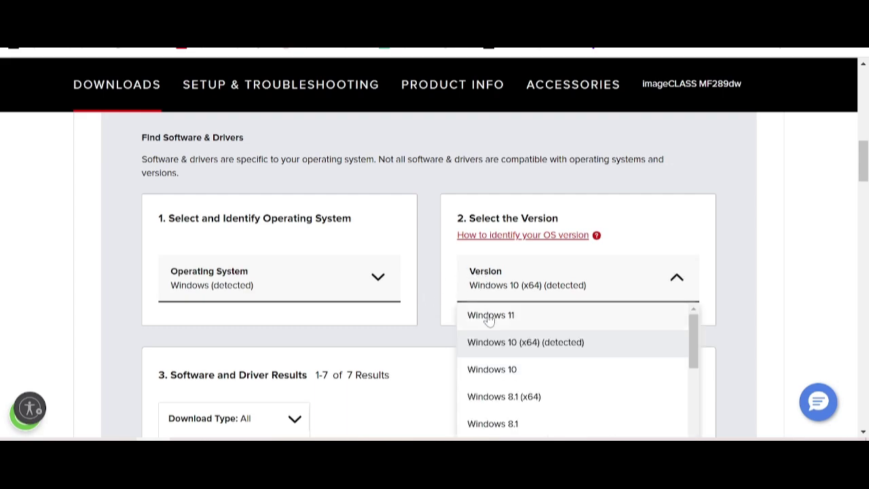
pyautogui.click(497, 316)
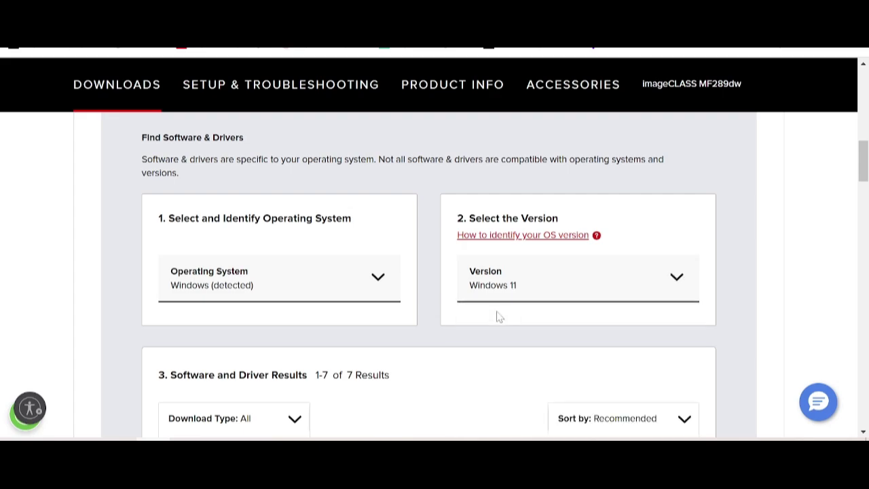
pyautogui.click(508, 158)
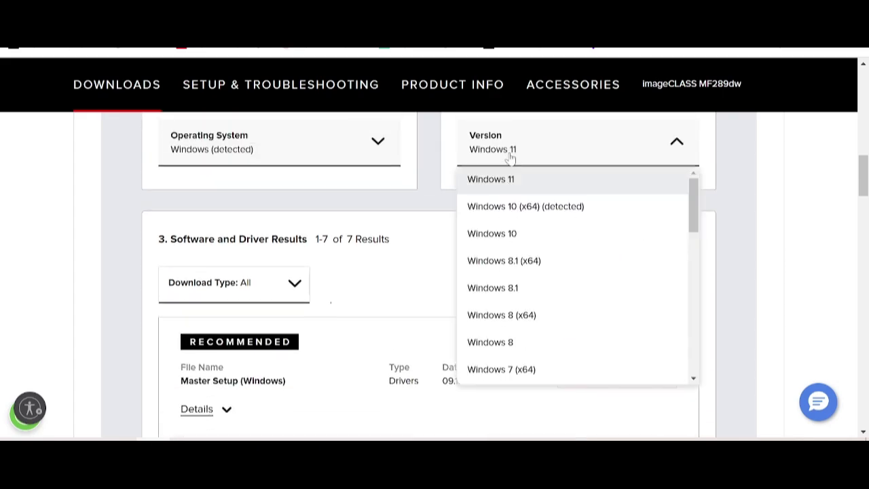
pyautogui.click(494, 242)
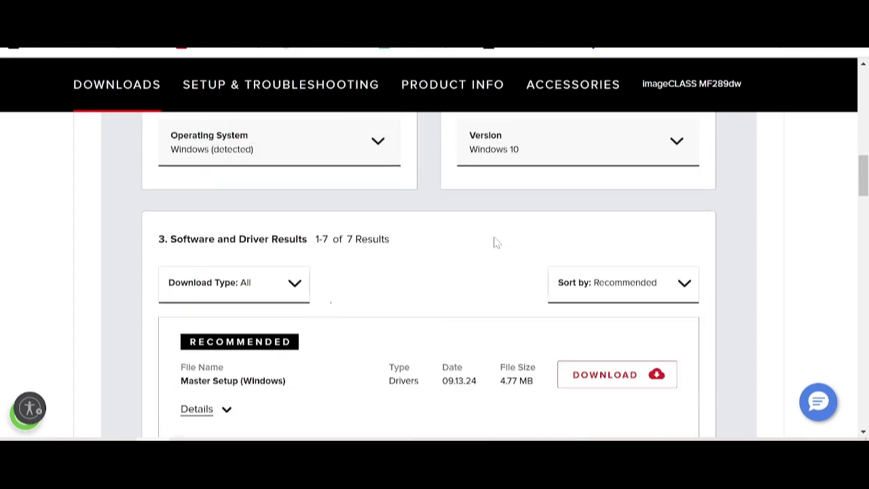
pyautogui.click(506, 163)
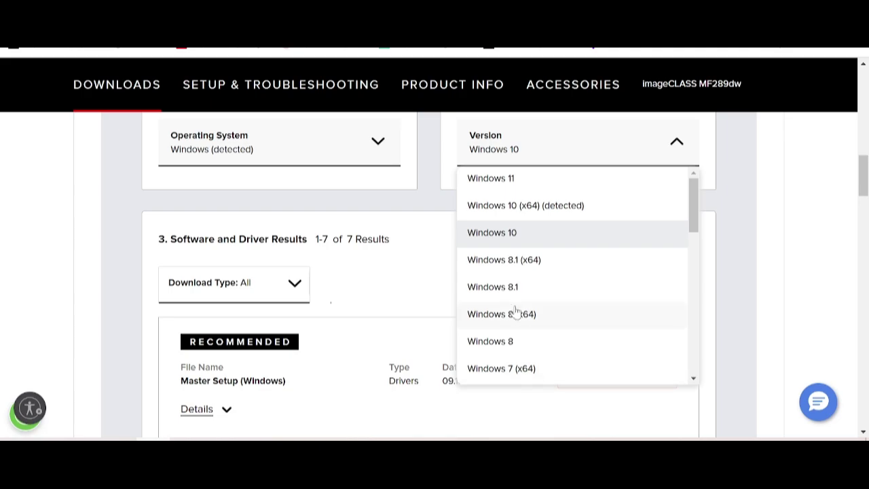
pyautogui.scroll(-5, 509, 314)
pyautogui.scroll(-1, 516, 316)
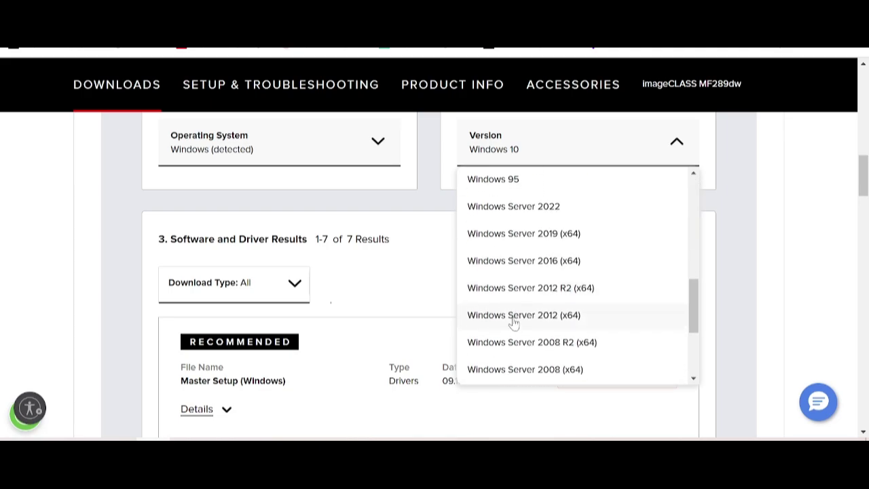
pyautogui.scroll(1, 520, 291)
# - Switch the operating system filter to Linux, then Mac, and view their version lists
pyautogui.click(330, 147)
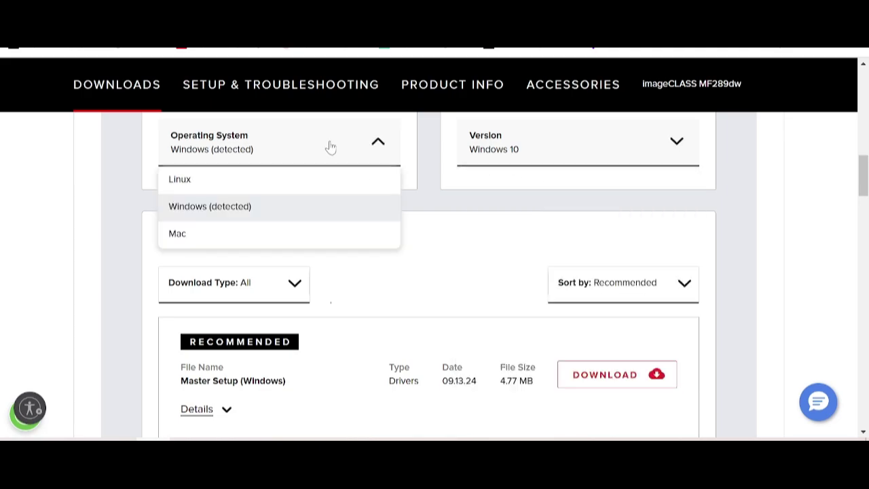
pyautogui.click(221, 185)
pyautogui.click(515, 158)
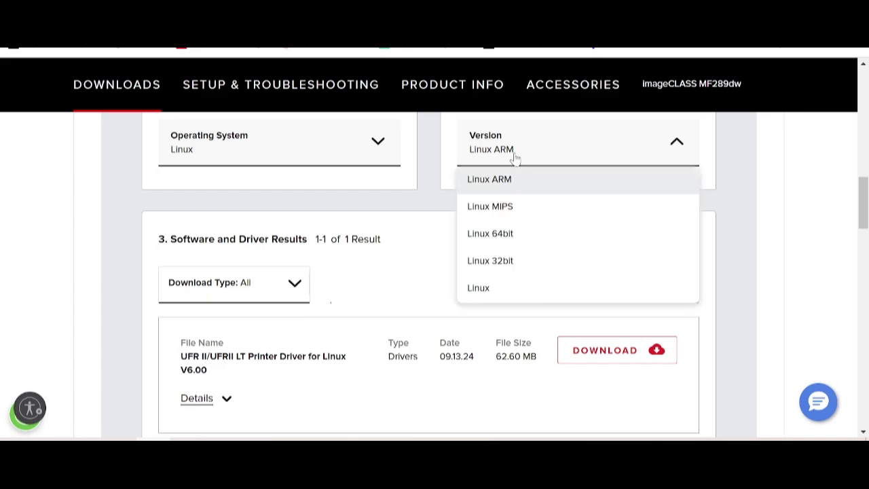
pyautogui.click(360, 164)
pyautogui.click(216, 243)
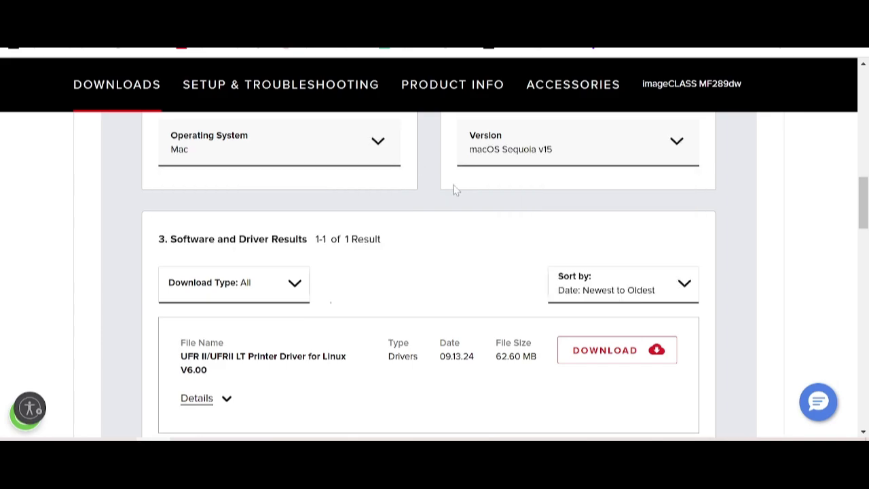
pyautogui.click(506, 159)
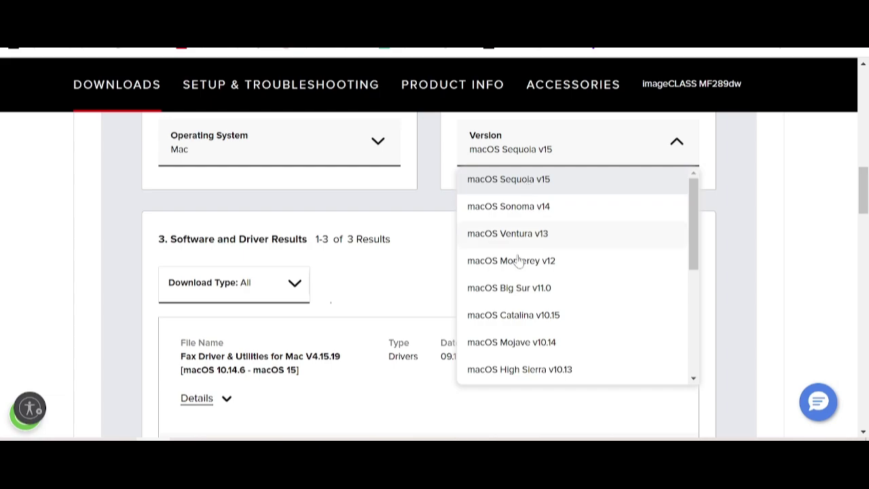
pyautogui.scroll(-4, 514, 265)
pyautogui.scroll(4, 513, 281)
pyautogui.scroll(5, 502, 260)
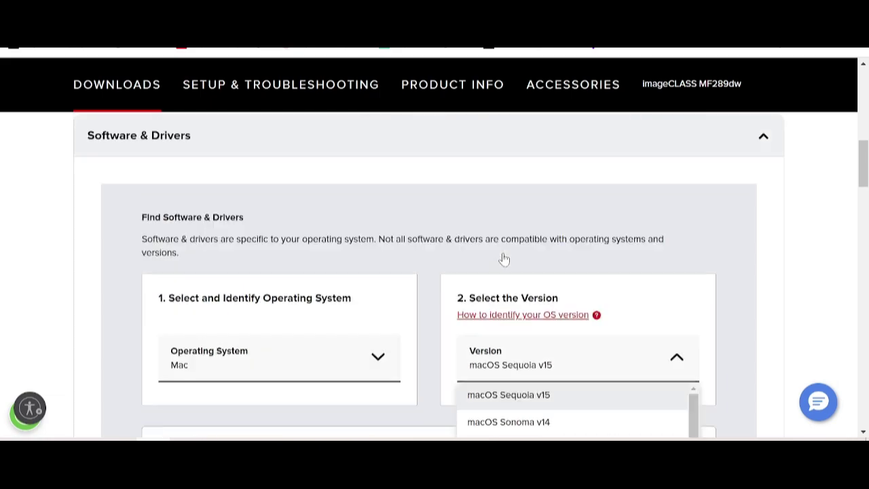
pyautogui.scroll(-3, 348, 324)
# - Set the filter back to Windows (detected) with version Windows 11
pyautogui.click(303, 290)
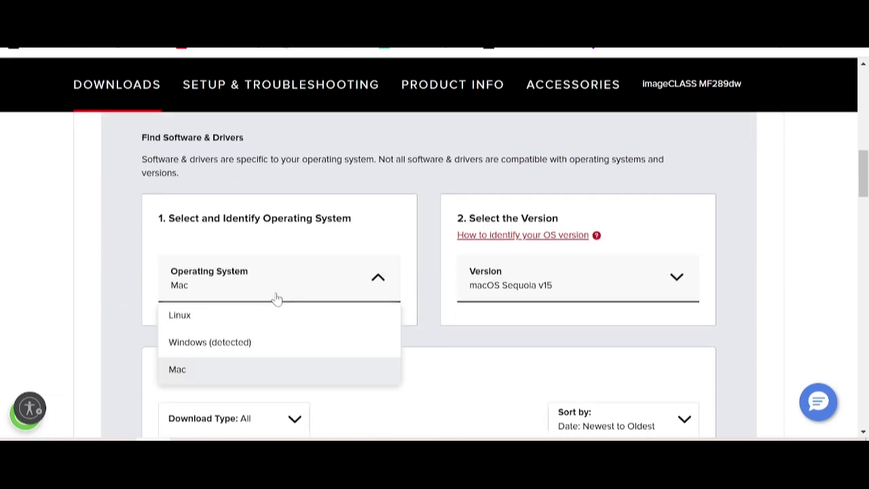
pyautogui.click(224, 342)
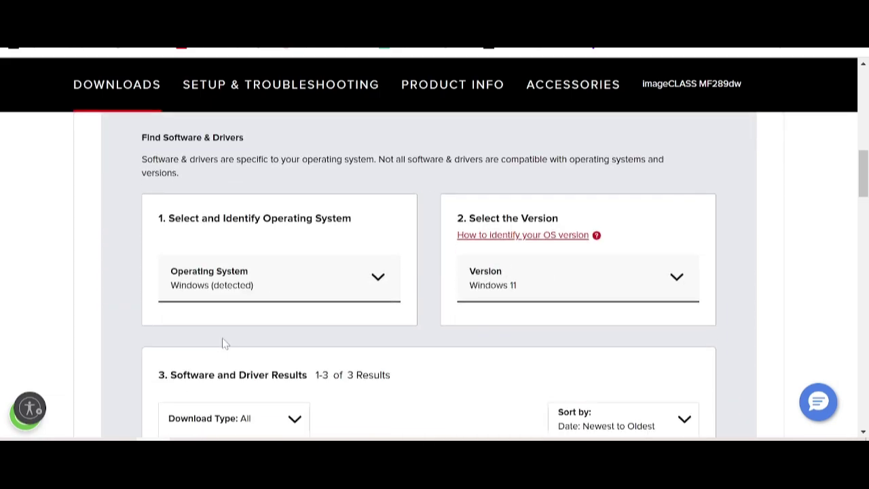
pyautogui.click(525, 287)
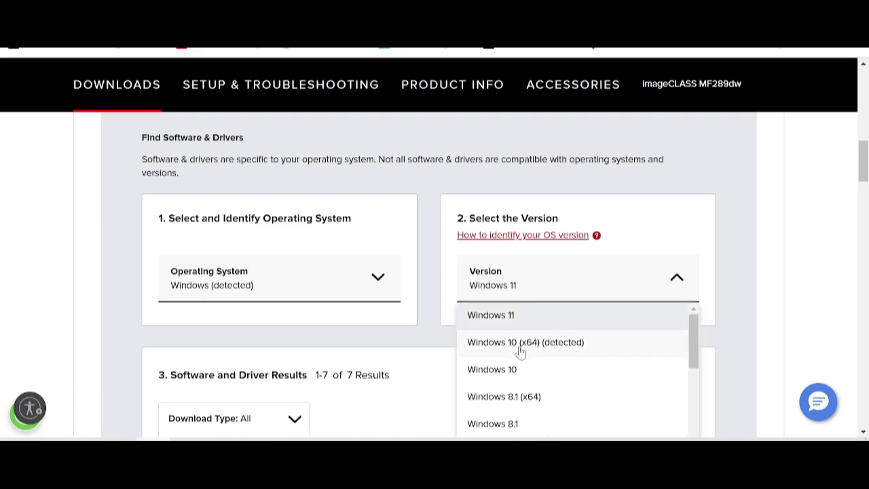
pyautogui.click(495, 313)
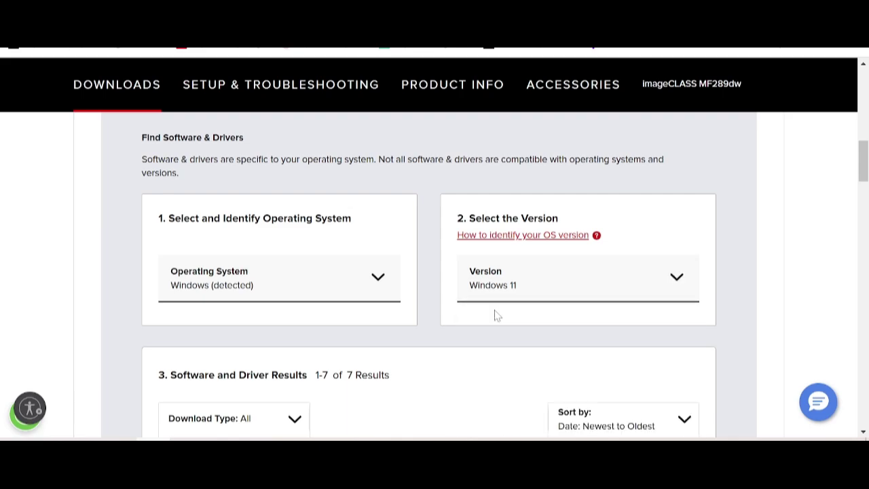
pyautogui.scroll(-3, 495, 314)
# - Expand the recommended Master Setup (Windows) details to show mastersetupv110.exe
pyautogui.scroll(-10, 265, 319)
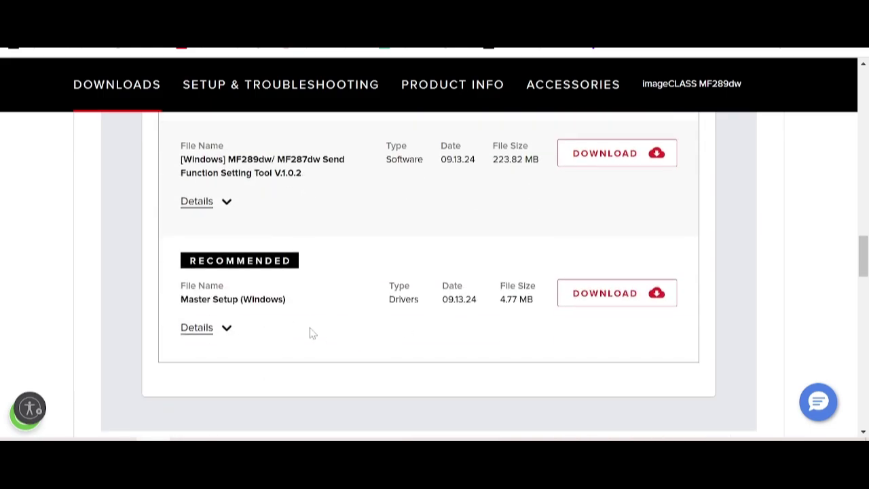
pyautogui.scroll(-1, 308, 333)
pyautogui.moveTo(182, 231); pyautogui.dragTo(253, 231)
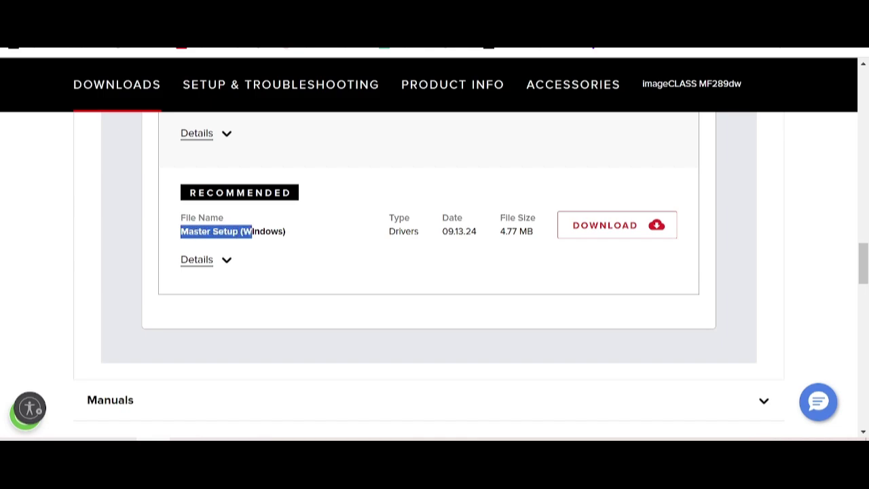
pyautogui.click(224, 264)
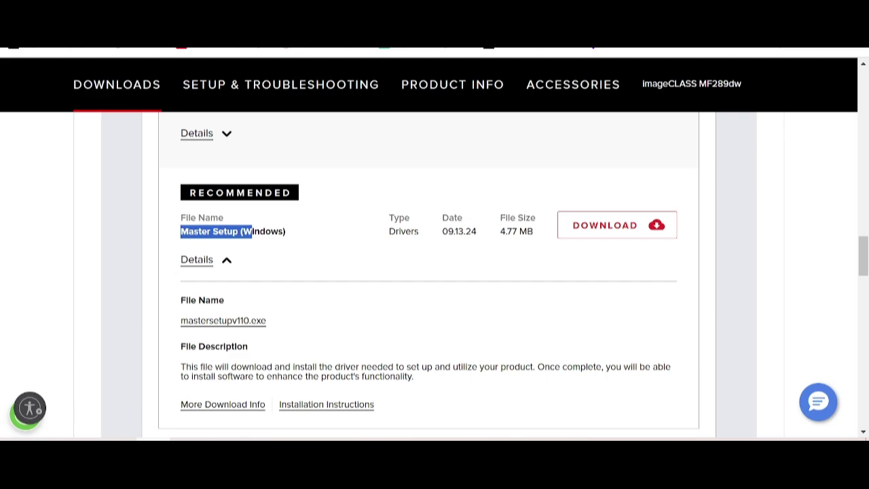
pyautogui.scroll(10, 421, 400)
pyautogui.scroll(-8, 421, 390)
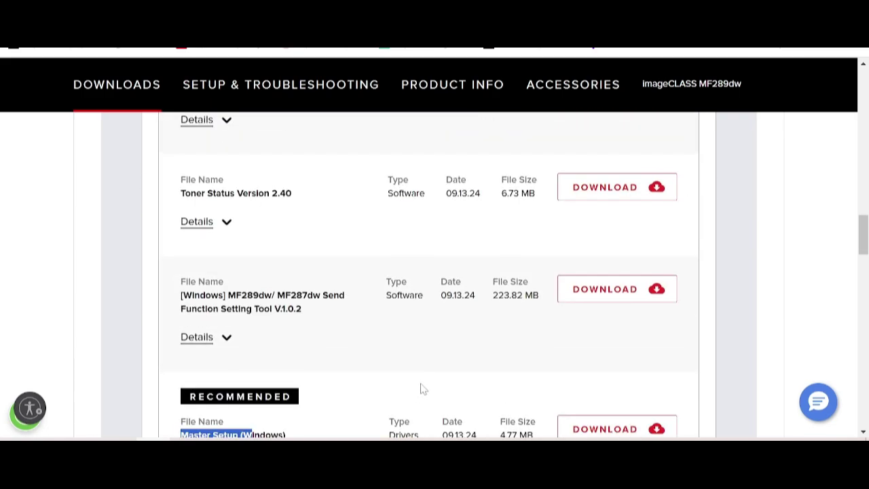
pyautogui.scroll(-2, 428, 392)
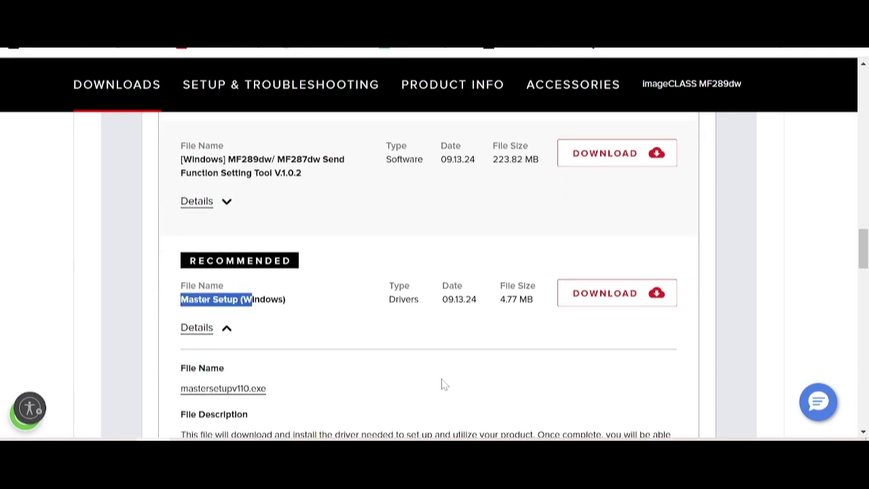
pyautogui.scroll(8, 434, 377)
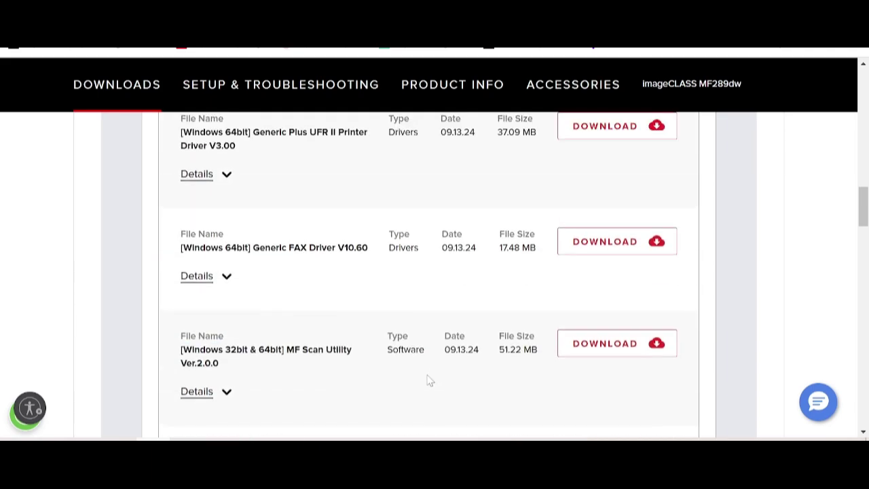
pyautogui.scroll(-4, 435, 371)
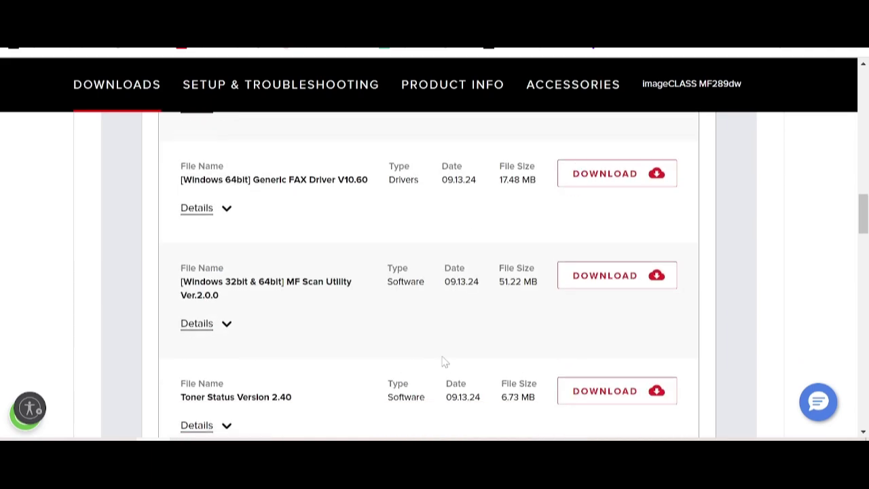
pyautogui.scroll(-3, 426, 346)
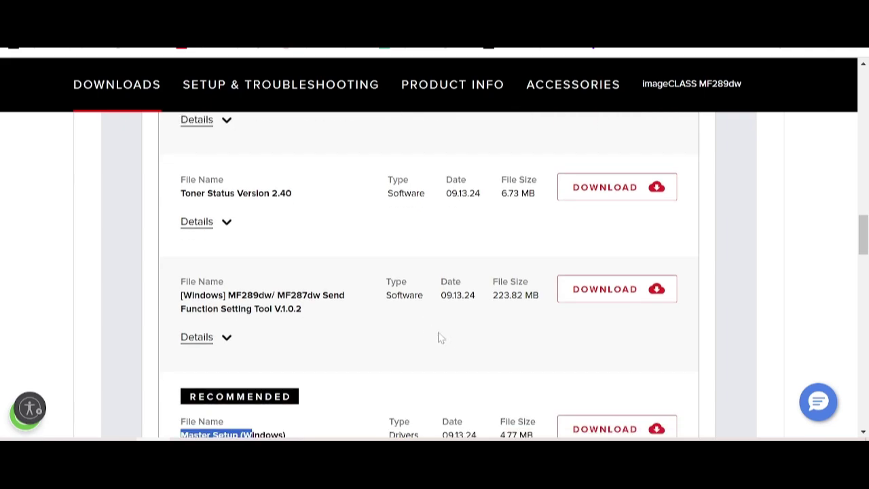
pyautogui.scroll(3, 441, 346)
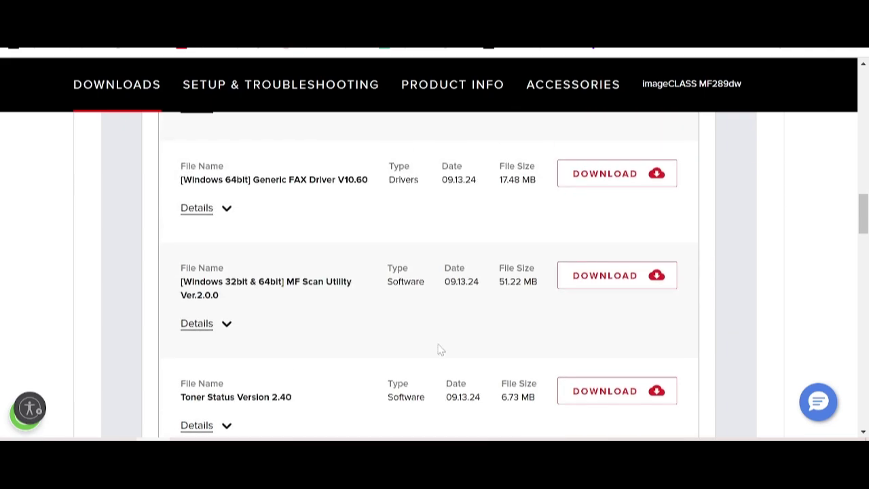
pyautogui.moveTo(296, 291); pyautogui.dragTo(332, 301)
pyautogui.scroll(2, 301, 287)
pyautogui.click(275, 314)
pyautogui.moveTo(271, 315); pyautogui.dragTo(294, 315)
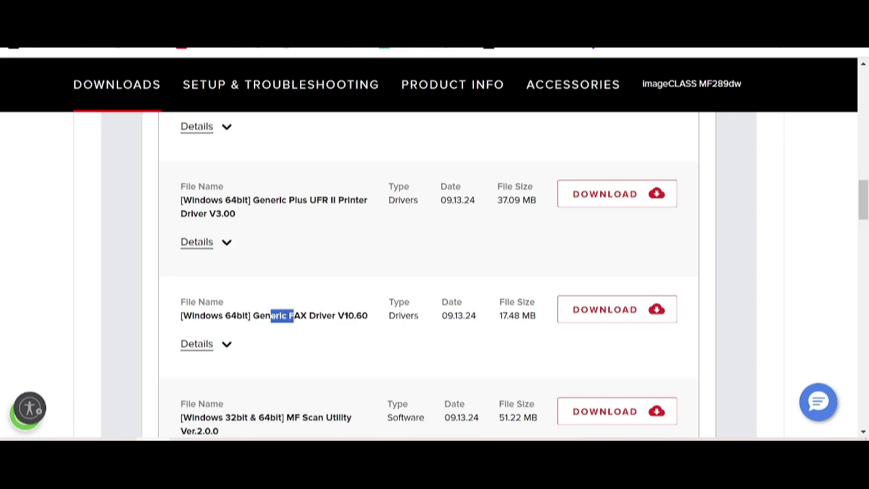
pyautogui.scroll(2, 305, 265)
pyautogui.moveTo(253, 335); pyautogui.dragTo(330, 335)
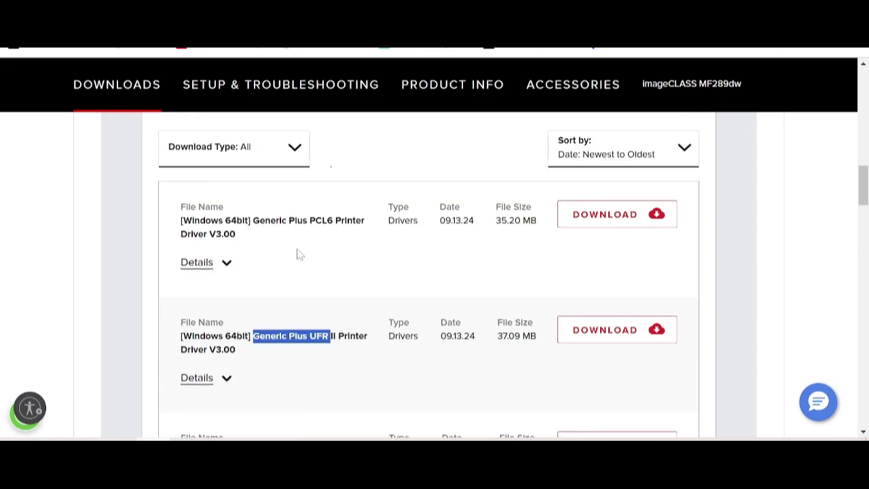
pyautogui.scroll(-6, 336, 271)
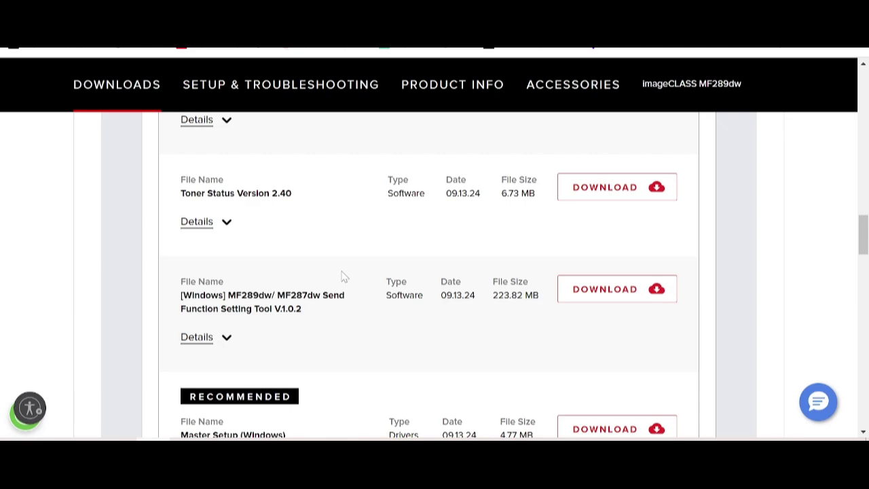
pyautogui.scroll(-1, 343, 275)
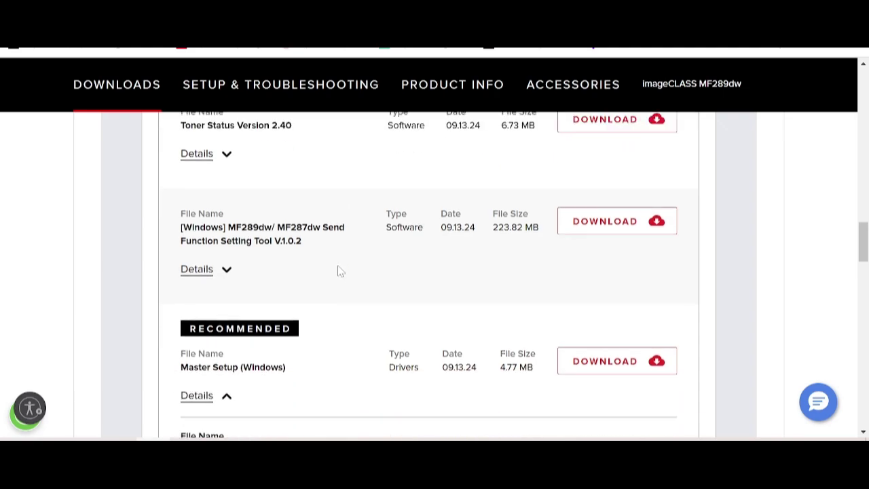
# - Download mastersetupv110.exe (4.8 MB) from the Master Setup (Windows) row
pyautogui.scroll(-2, 339, 272)
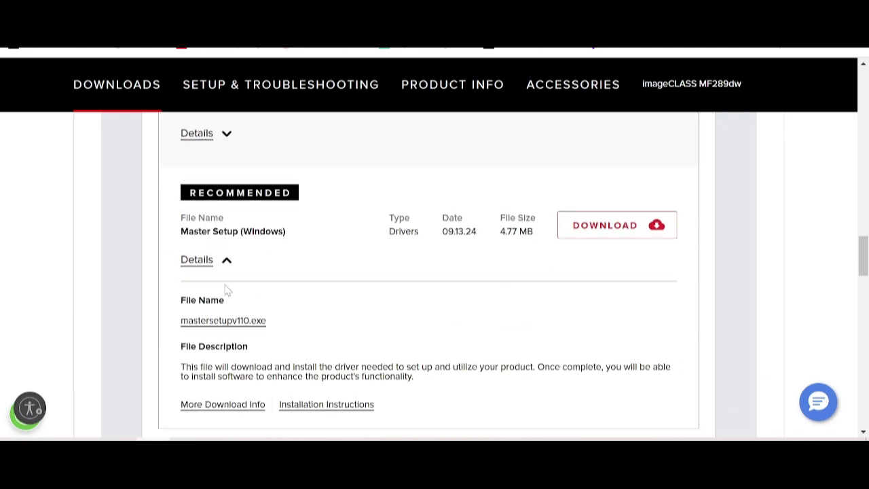
pyautogui.click(606, 233)
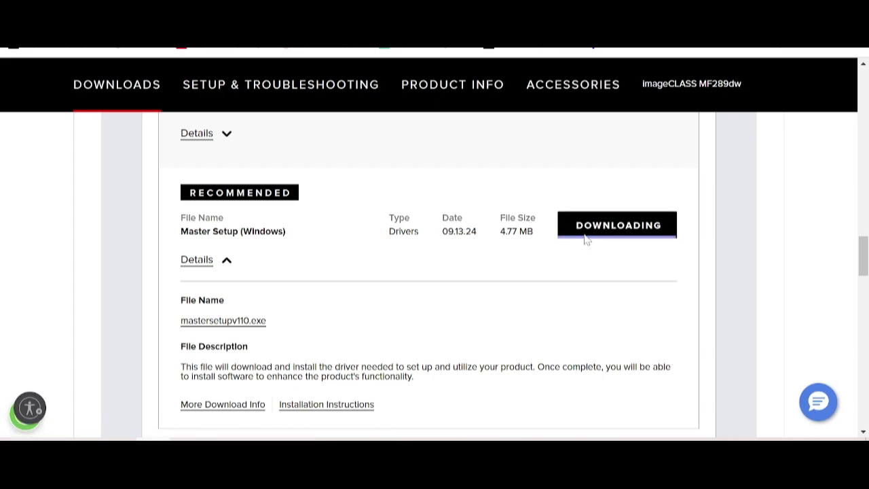
pyautogui.scroll(20, 713, 257)
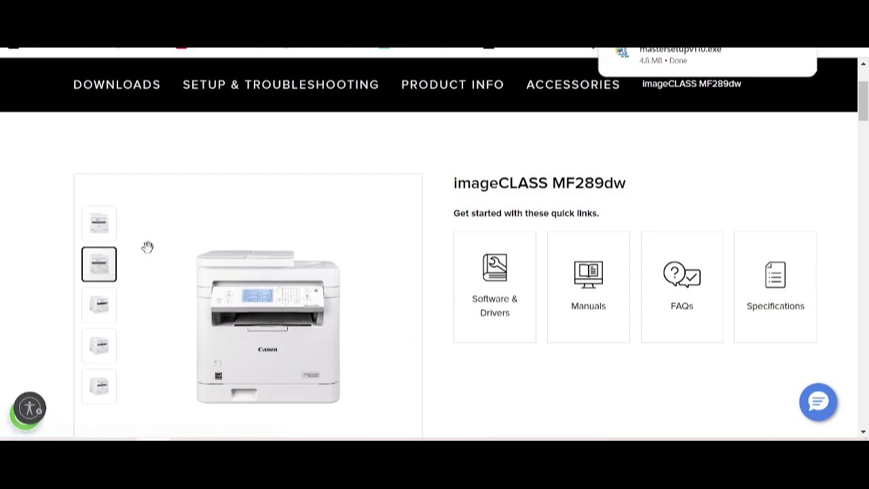
pyautogui.click(110, 228)
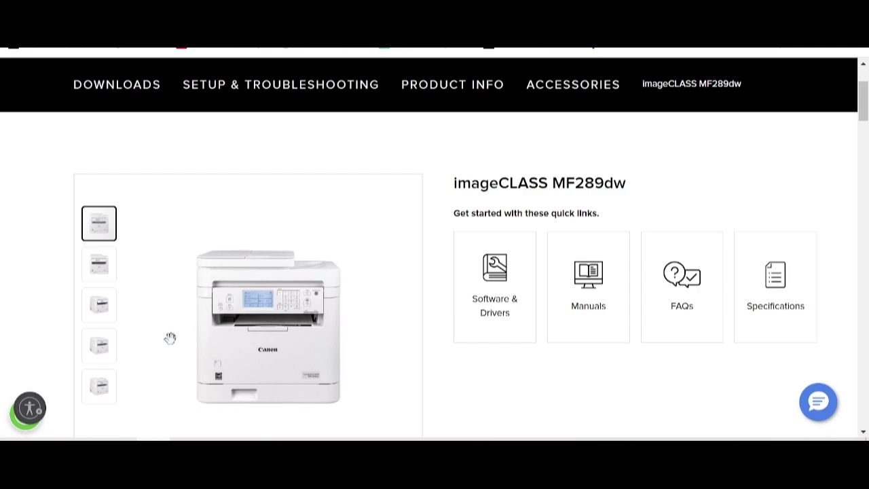
pyautogui.click(103, 306)
pyautogui.click(103, 271)
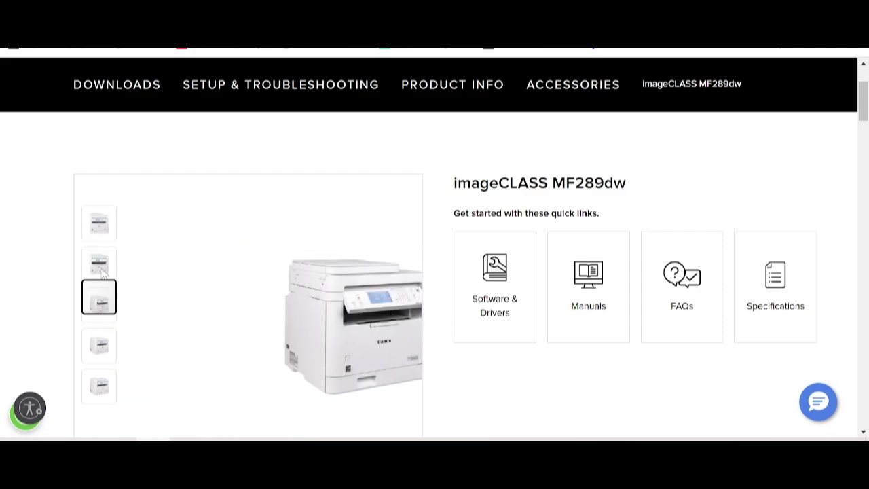